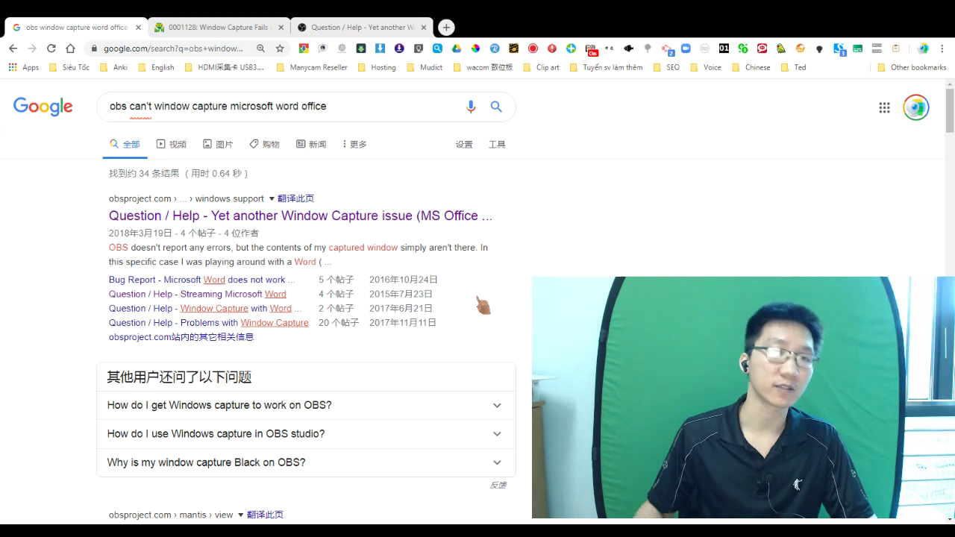
Open MantisBT bug 0001128, 'Window Capture Fails with Microsoft Office 2016 Applications'
{"action": "left_click", "coordinate": [275, 106]}
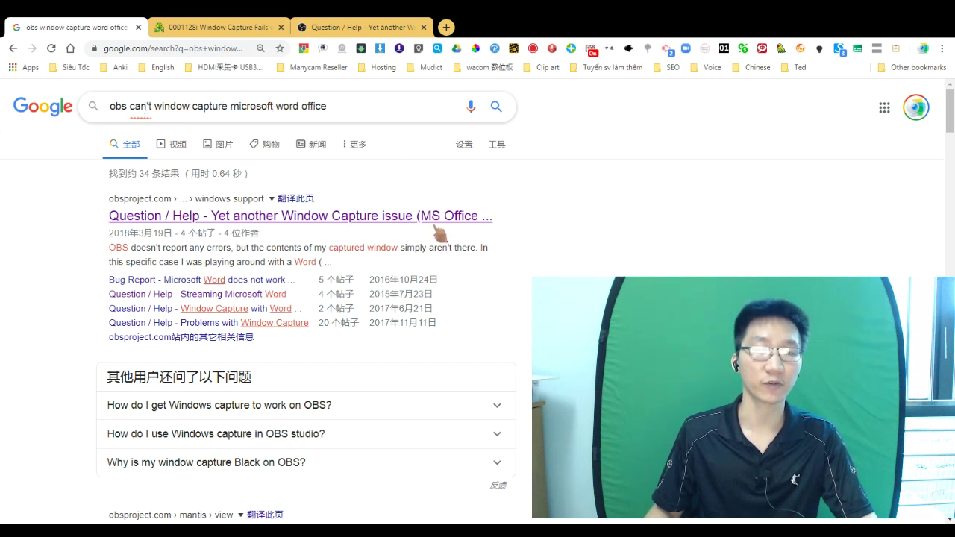
{"action": "left_click", "coordinate": [223, 28]}
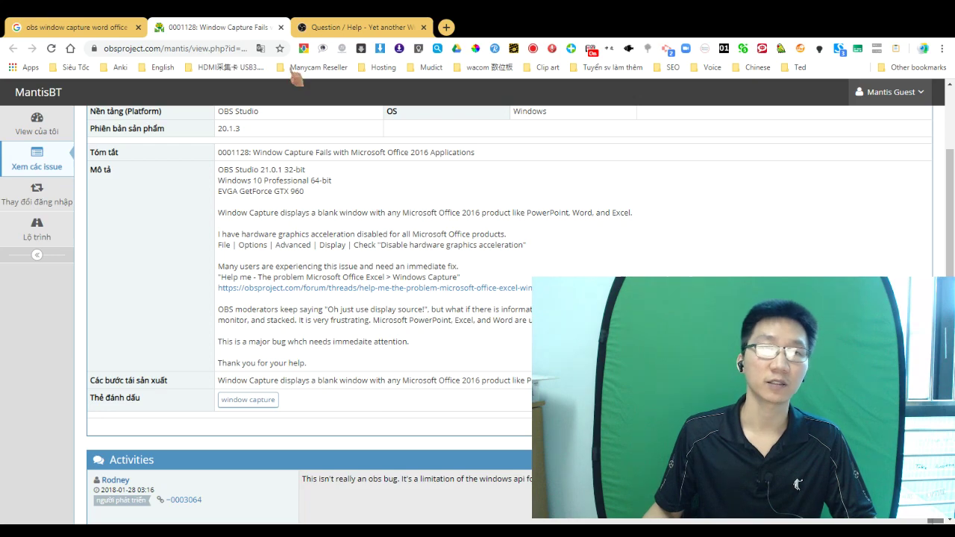
Go to the OBS forum thread and find its screenshot of WINWORD.EXE captured as blank
{"action": "left_click", "coordinate": [352, 27]}
{"action": "scroll", "coordinate": [440, 339], "scroll_direction": "down", "scroll_amount": 3}
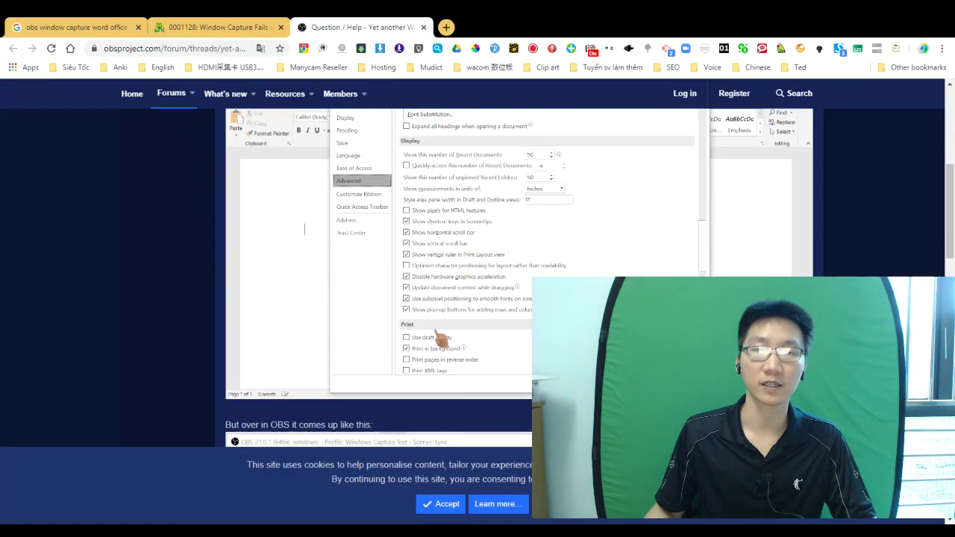
{"action": "scroll", "coordinate": [440, 335], "scroll_direction": "up", "scroll_amount": 3}
{"action": "scroll", "coordinate": [440, 317], "scroll_direction": "down", "scroll_amount": 2}
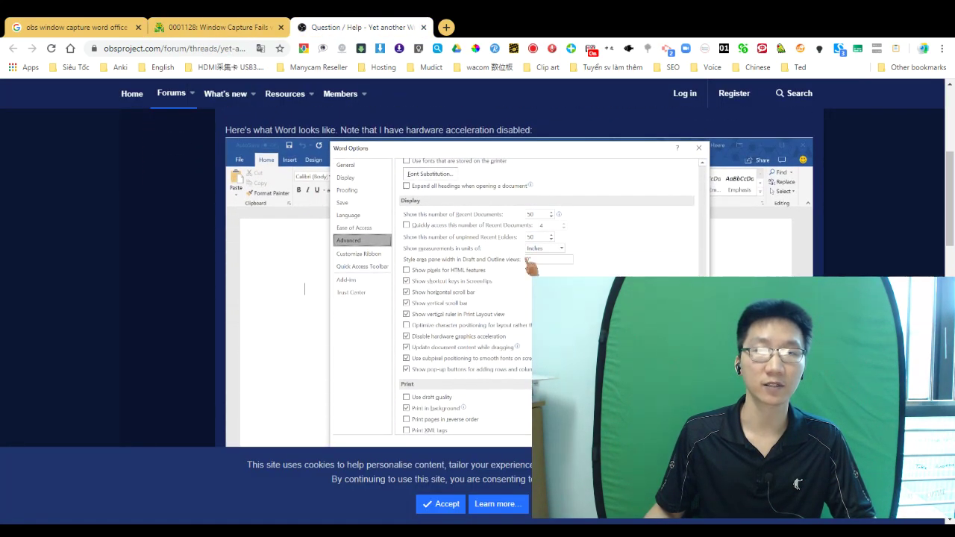
{"action": "scroll", "coordinate": [527, 268], "scroll_direction": "down", "scroll_amount": 5}
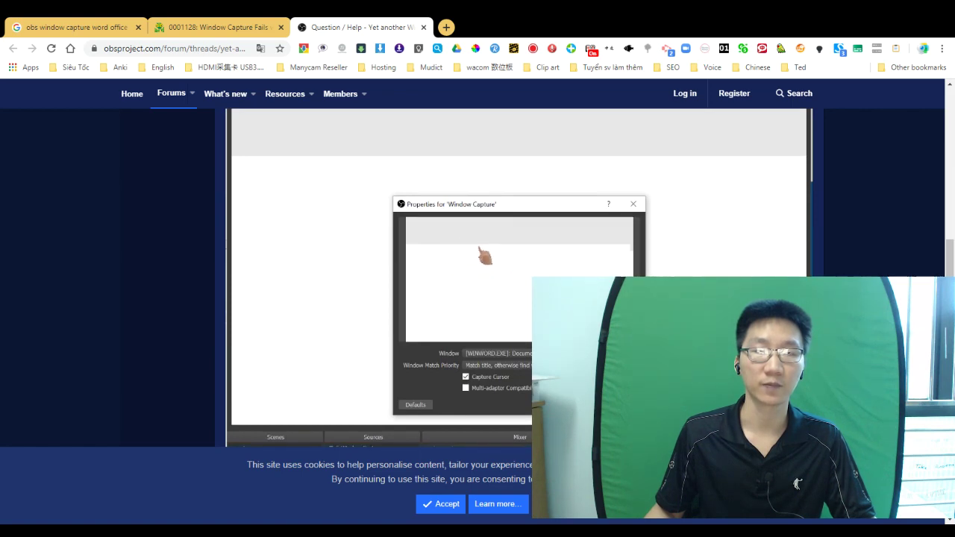
{"action": "scroll", "coordinate": [477, 256], "scroll_direction": "up", "scroll_amount": 1}
{"action": "scroll", "coordinate": [434, 311], "scroll_direction": "down", "scroll_amount": 2}
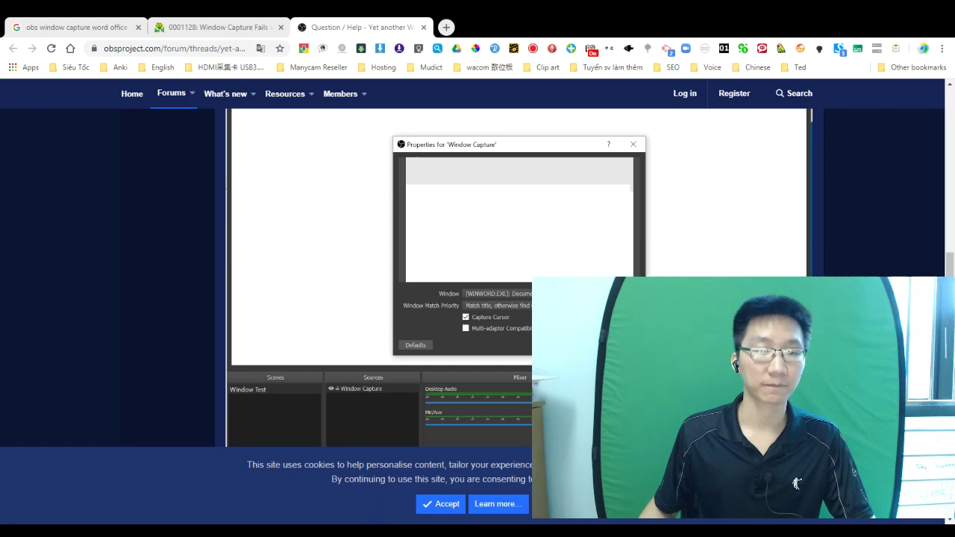
{"action": "left_click", "coordinate": [298, 278]}
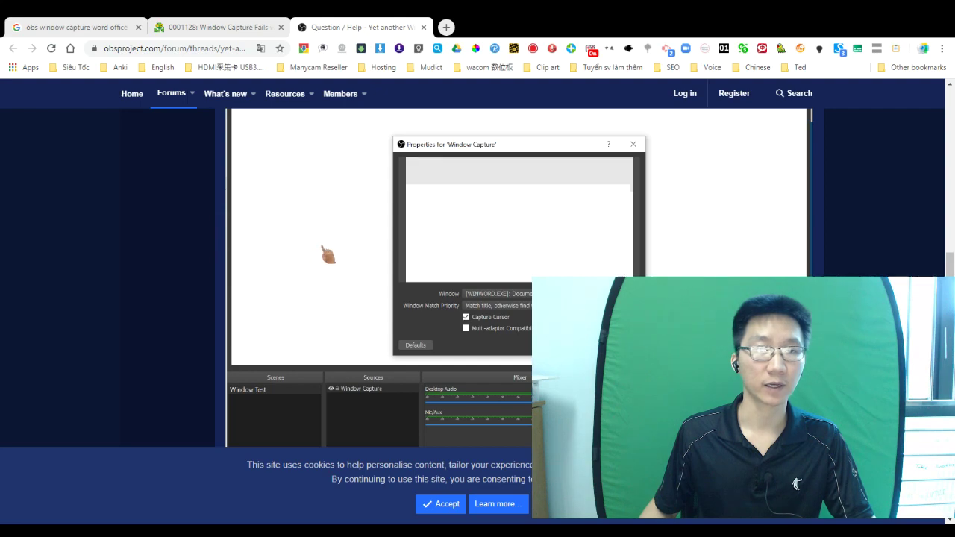
{"action": "left_click", "coordinate": [405, 347]}
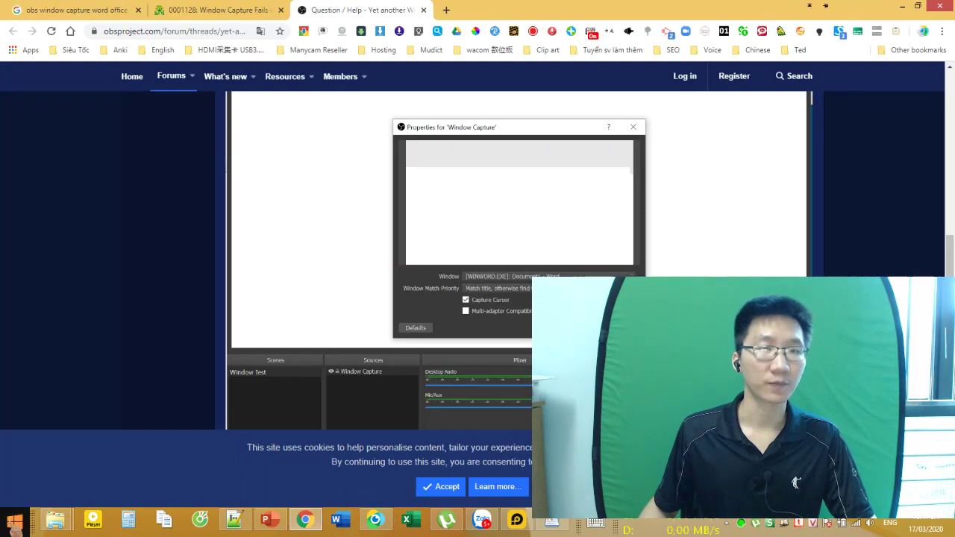
Search the Start screen for 'word' and open WordPad with the 'I love you' document
{"action": "left_click", "coordinate": [15, 522]}
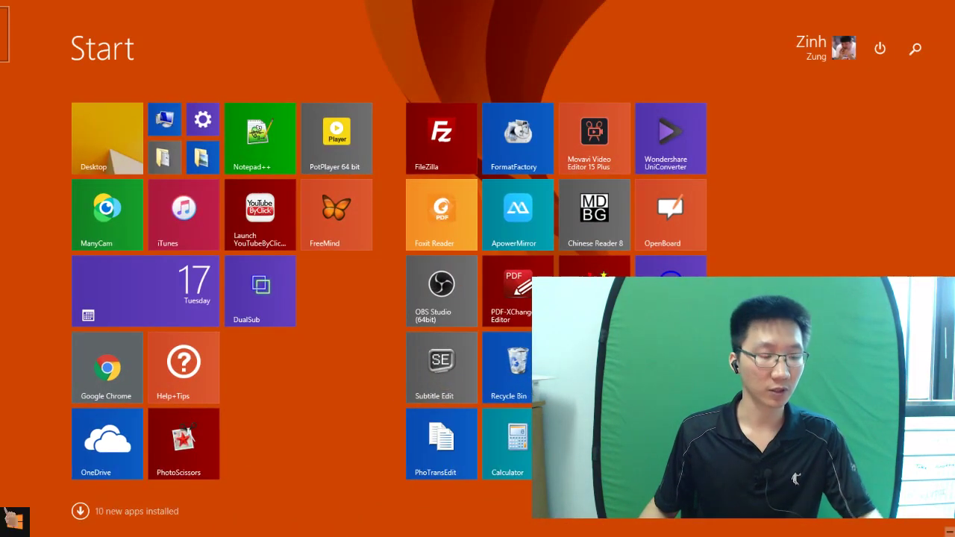
{"action": "type", "text": "note"}
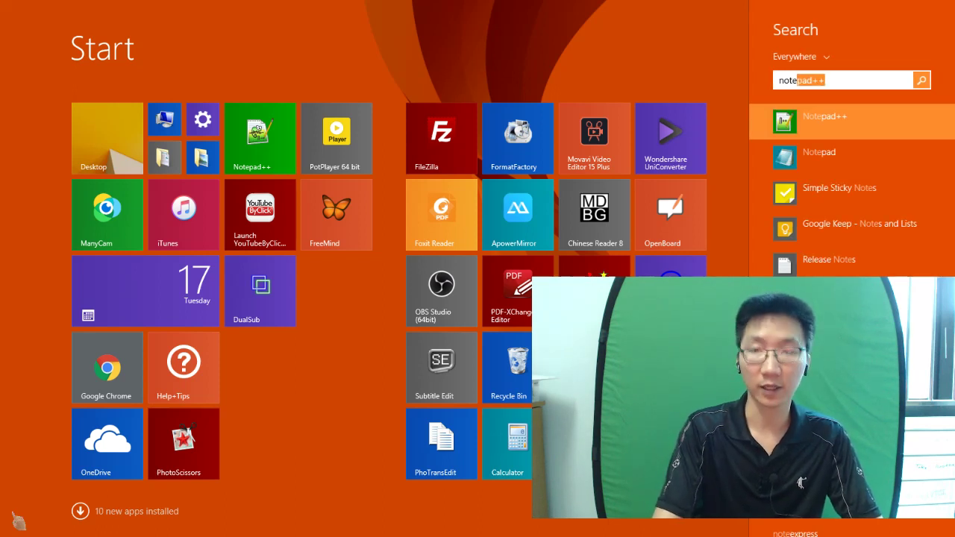
{"action": "key", "text": "BackSpace"}
{"action": "key", "text": "BackSpace"}
{"action": "key", "text": "BackSpace"}
{"action": "key", "text": "BackSpace"}
{"action": "key", "text": "BackSpace"}
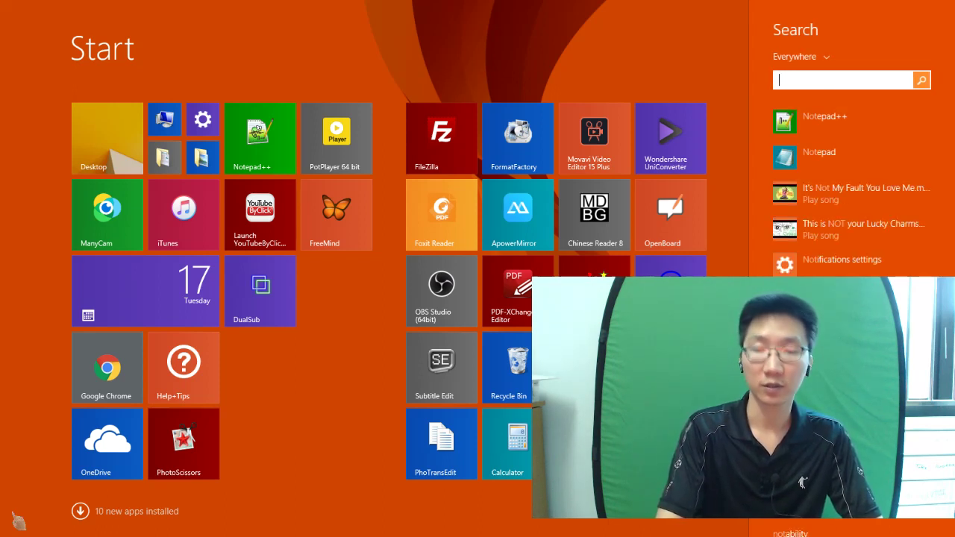
{"action": "type", "text": "word"}
{"action": "key", "text": "Down"}
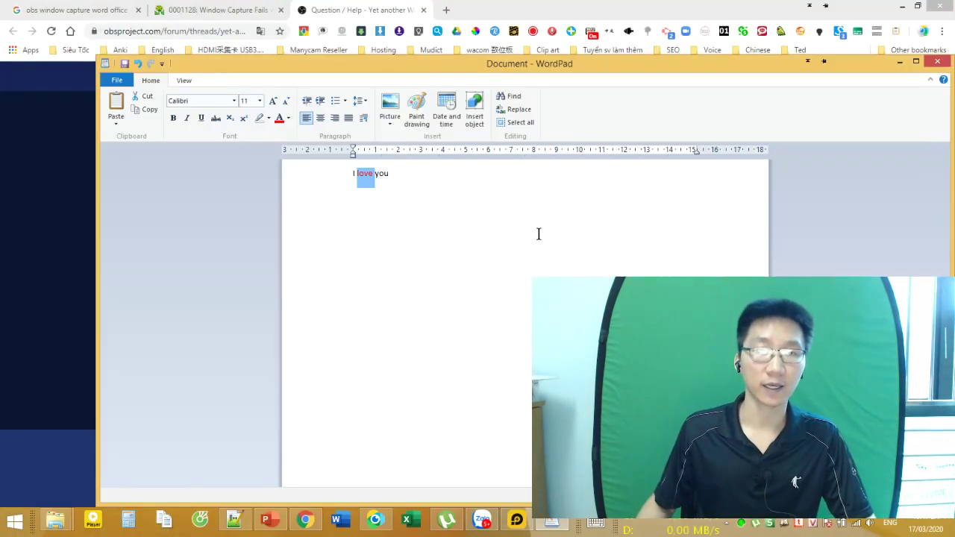
Deselect 'love', zoom in on the WordPad text, and return to the Start screen
{"action": "left_click", "coordinate": [490, 253]}
{"action": "scroll", "coordinate": [391, 282], "scroll_direction": "up", "scroll_amount": 5}
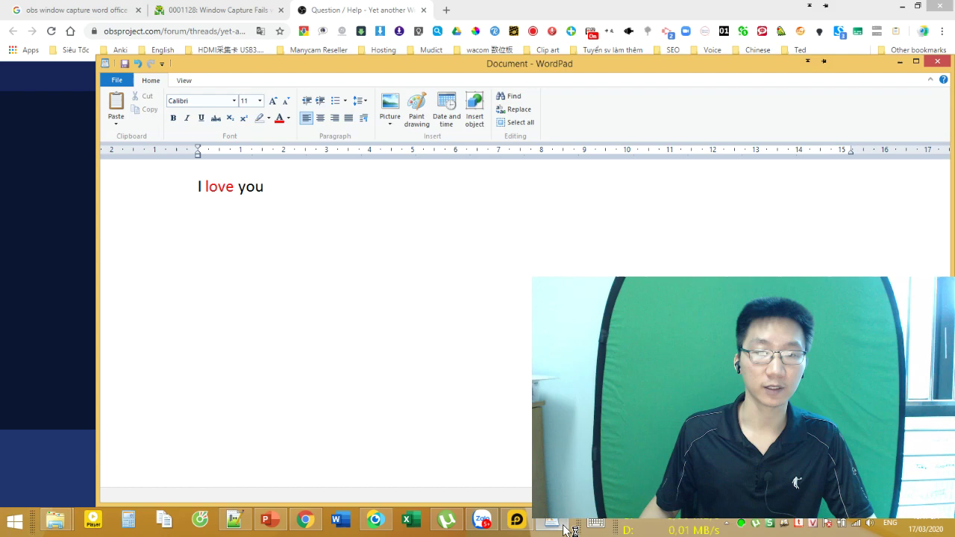
{"action": "left_click", "coordinate": [13, 522]}
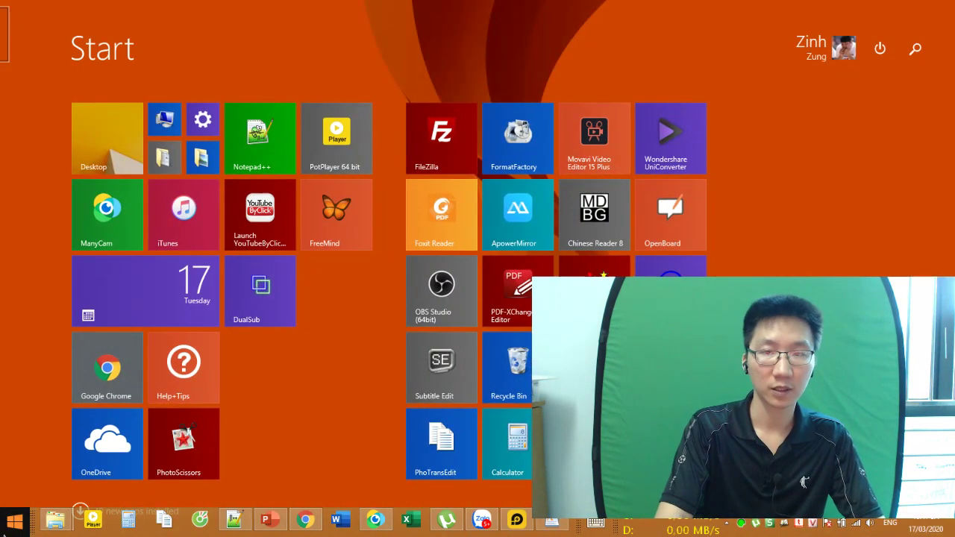
Launch OBS Studio 24.0.3 by searching 'obs' on the Start screen
{"action": "type", "text": "obs Studio (64bit"}
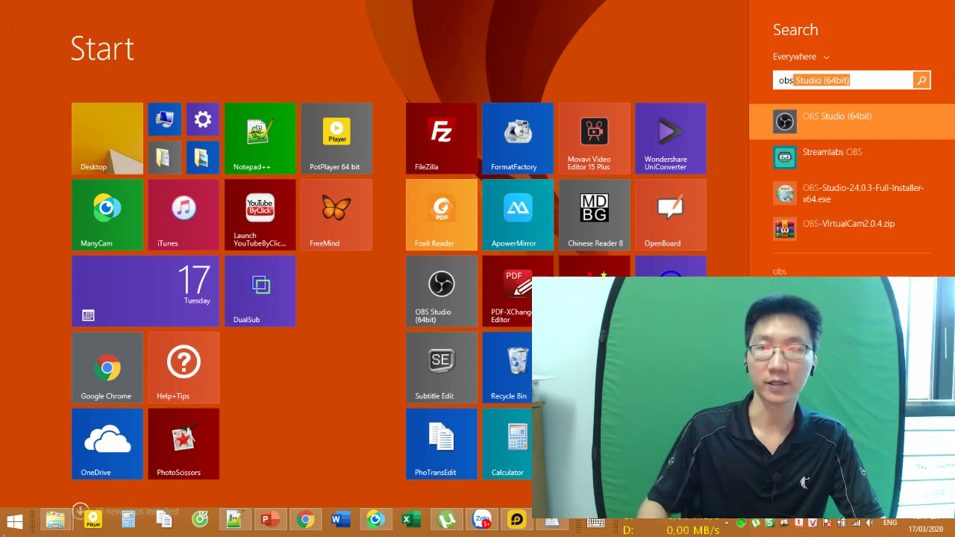
{"action": "key", "text": "super"}
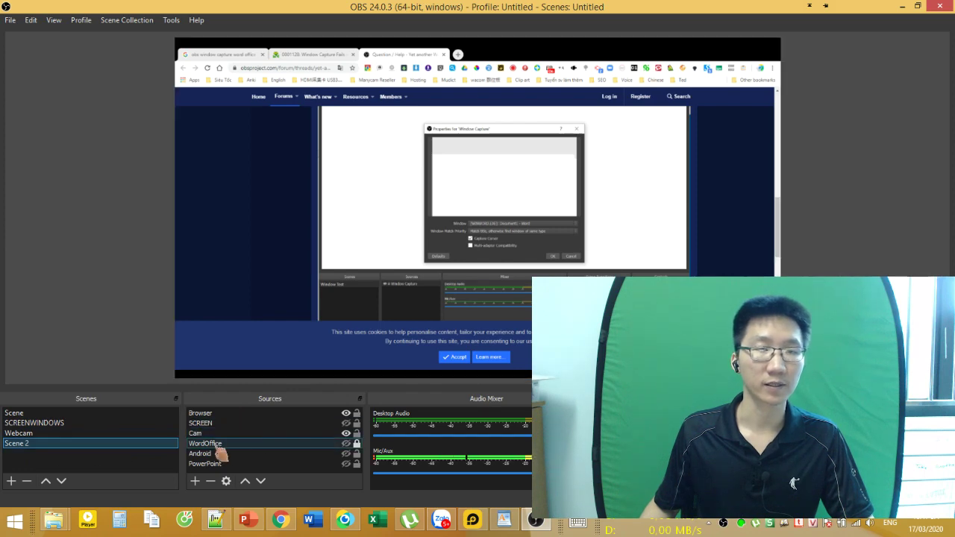
Make the WordOffice source visible and confirm it captures the WordPad window
{"action": "left_click", "coordinate": [258, 424]}
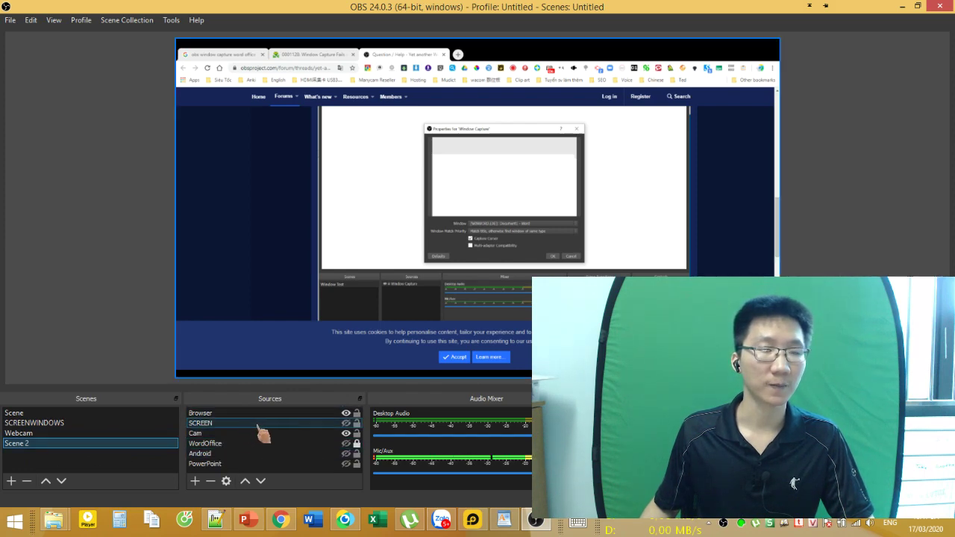
{"action": "left_click", "coordinate": [245, 445]}
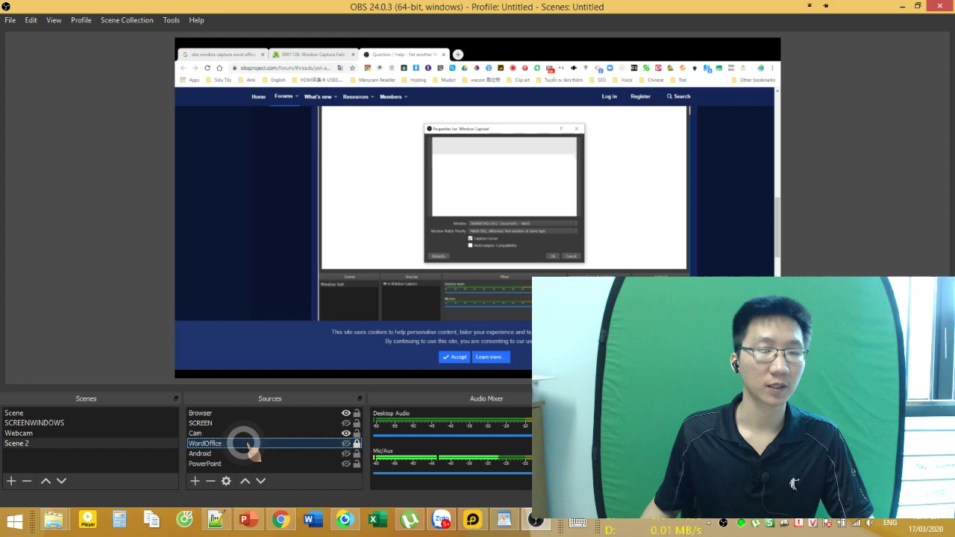
{"action": "left_click", "coordinate": [345, 443]}
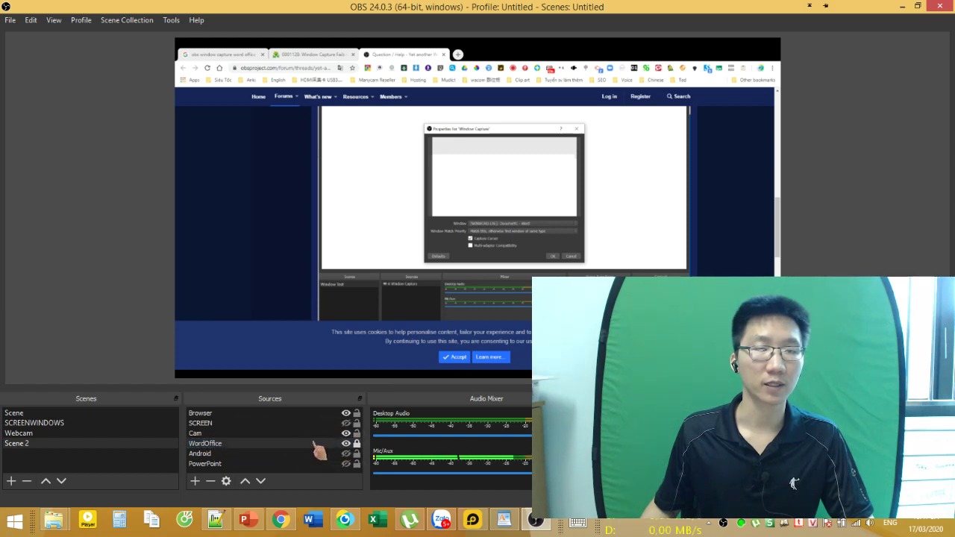
{"action": "left_click", "coordinate": [503, 520]}
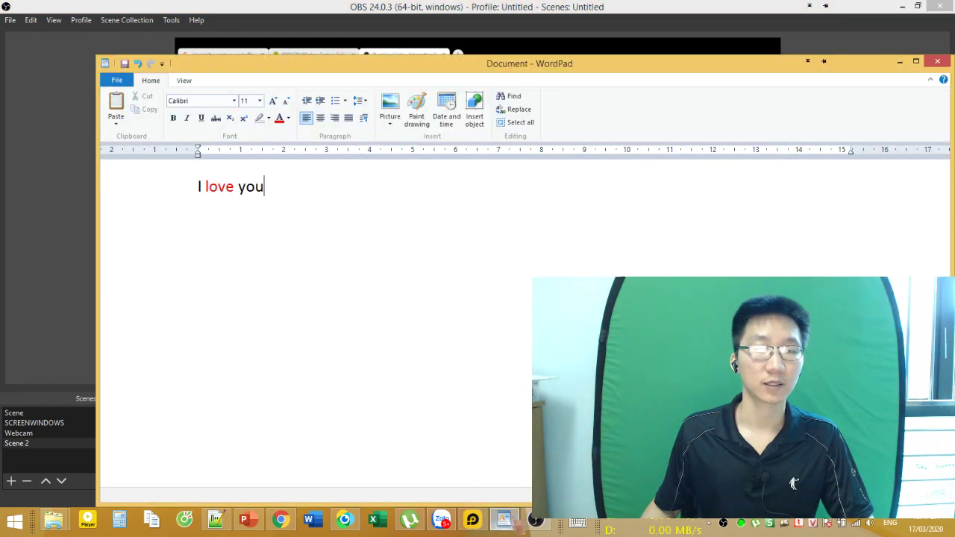
{"action": "left_click", "coordinate": [504, 520]}
Review the WordOffice source properties and move WordOffice to the top of the sources
{"action": "left_click", "coordinate": [284, 441]}
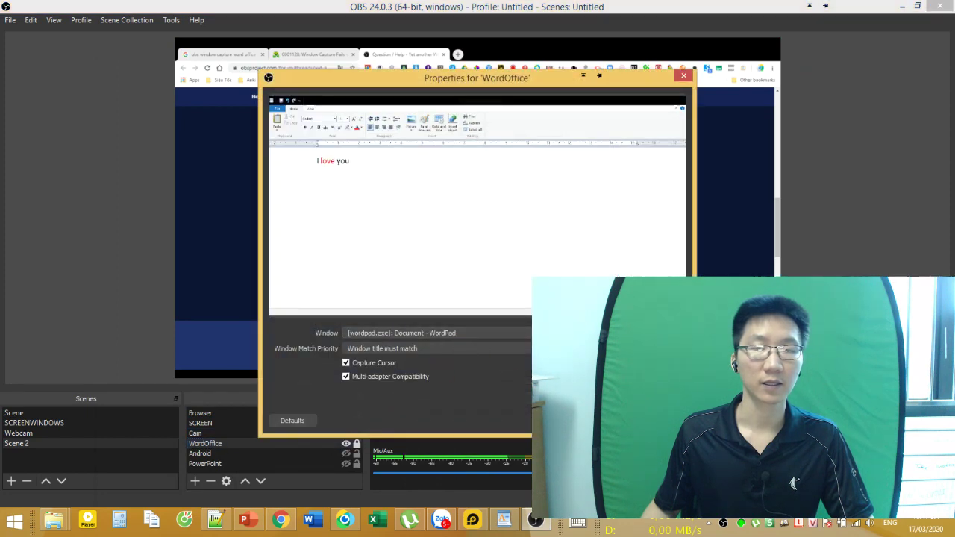
{"action": "left_click", "coordinate": [593, 420]}
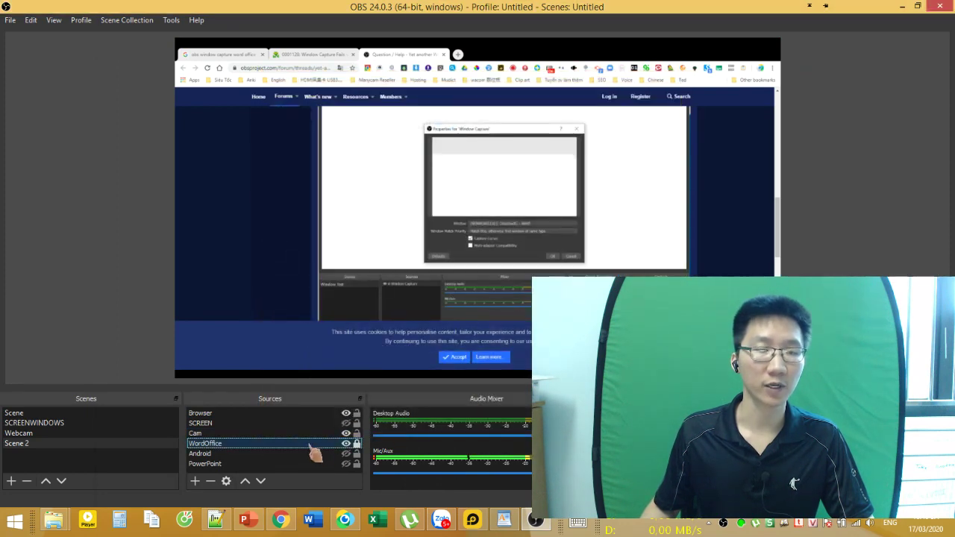
{"action": "left_click_drag", "start_coordinate": [311, 447], "coordinate": [299, 410]}
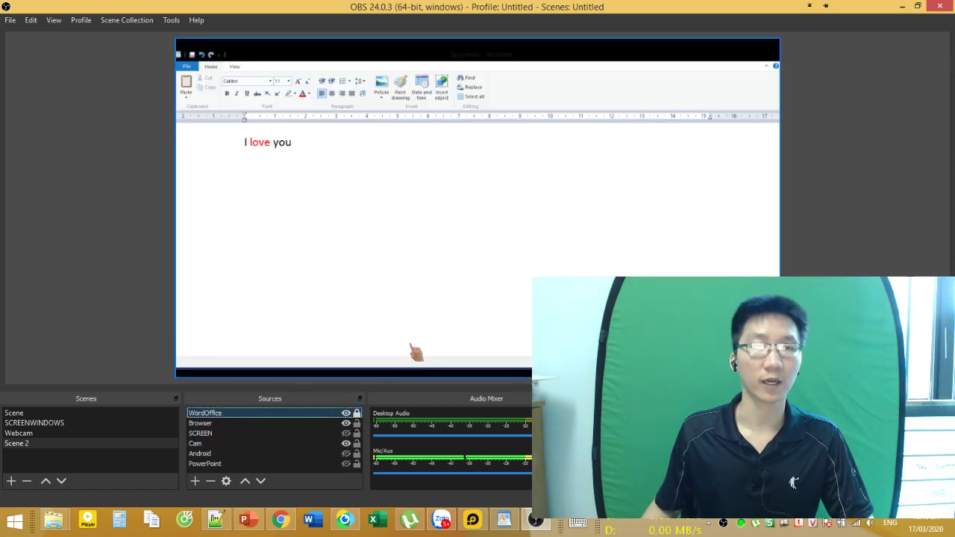
Add a second WordPad line, 'I have a method for this problem'
{"action": "left_click", "coordinate": [504, 520]}
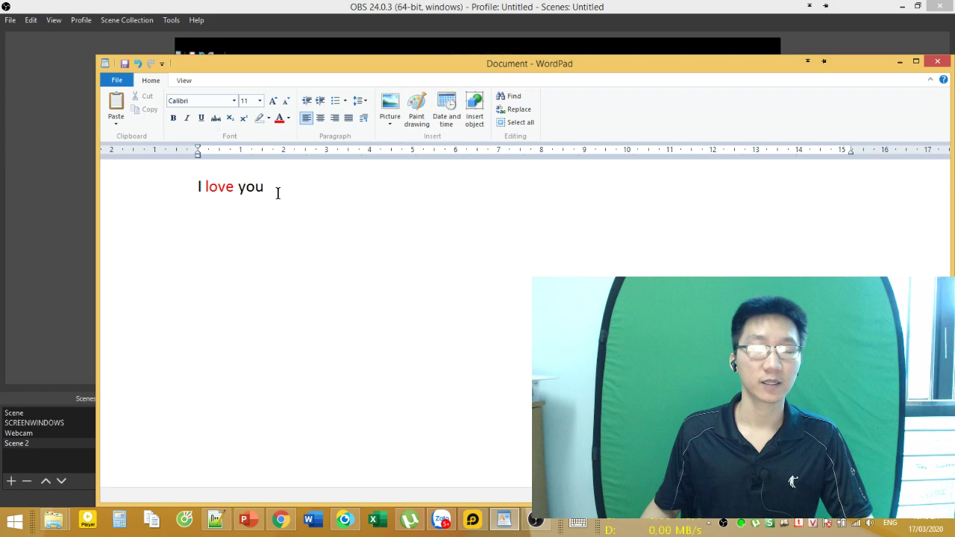
{"action": "mouse_move", "coordinate": [286, 193]}
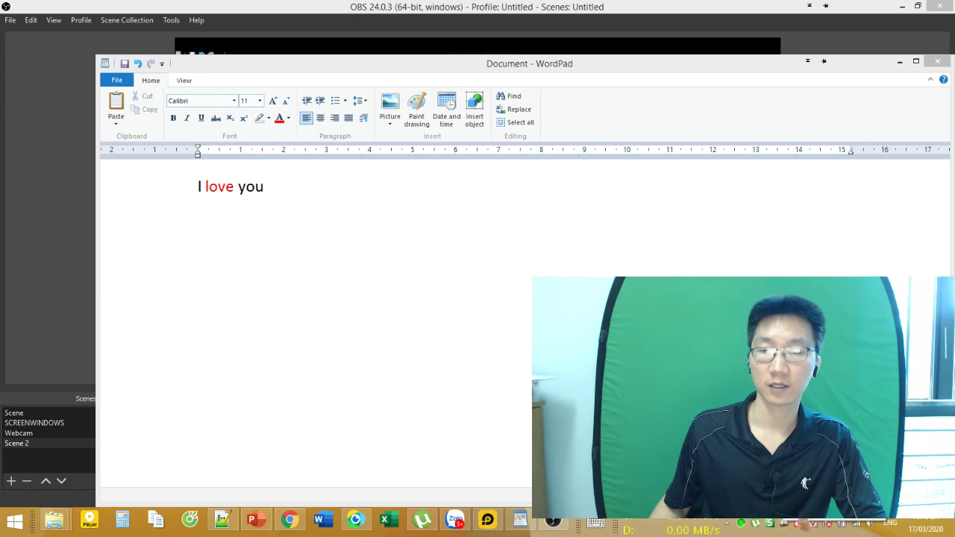
{"action": "left_click", "coordinate": [292, 196]}
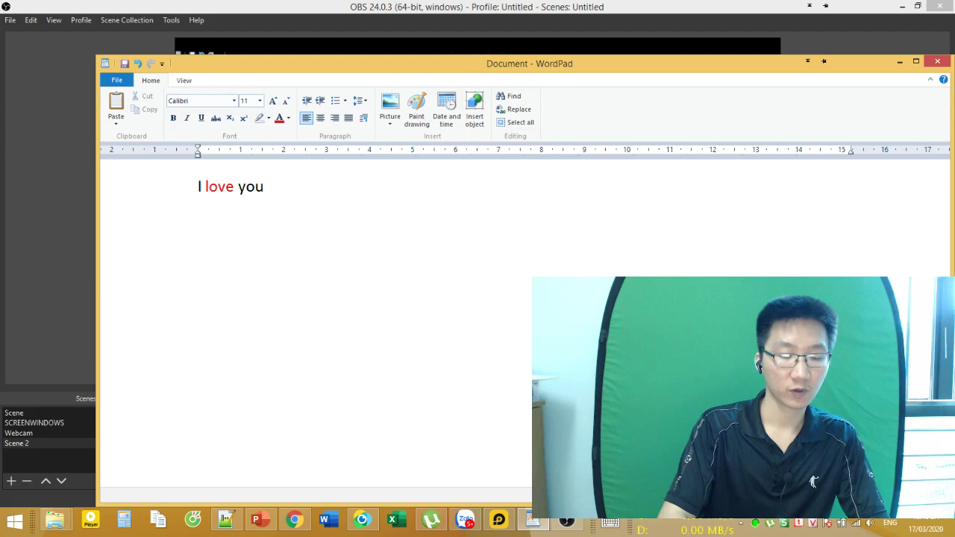
{"action": "type", "text": "I hav"}
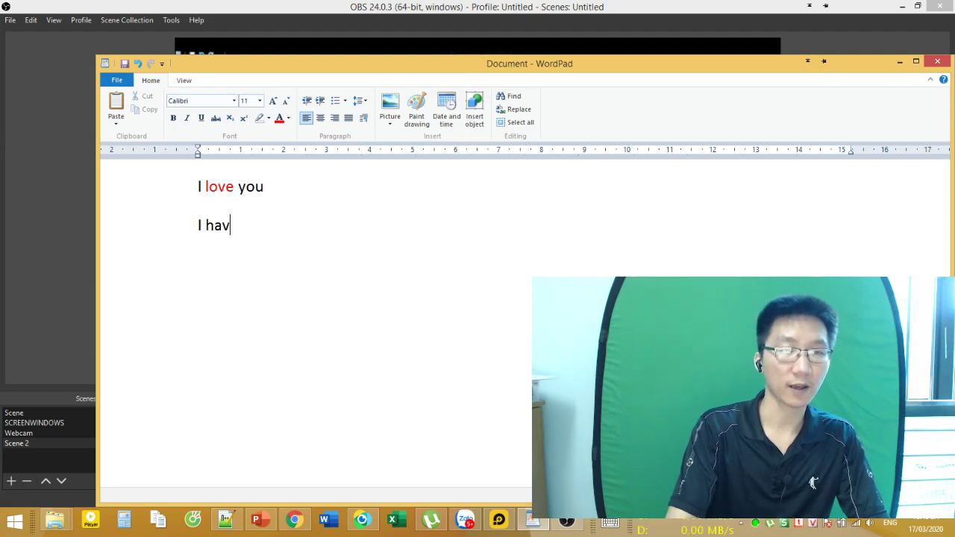
{"action": "type", "text": "e a method for this problem"}
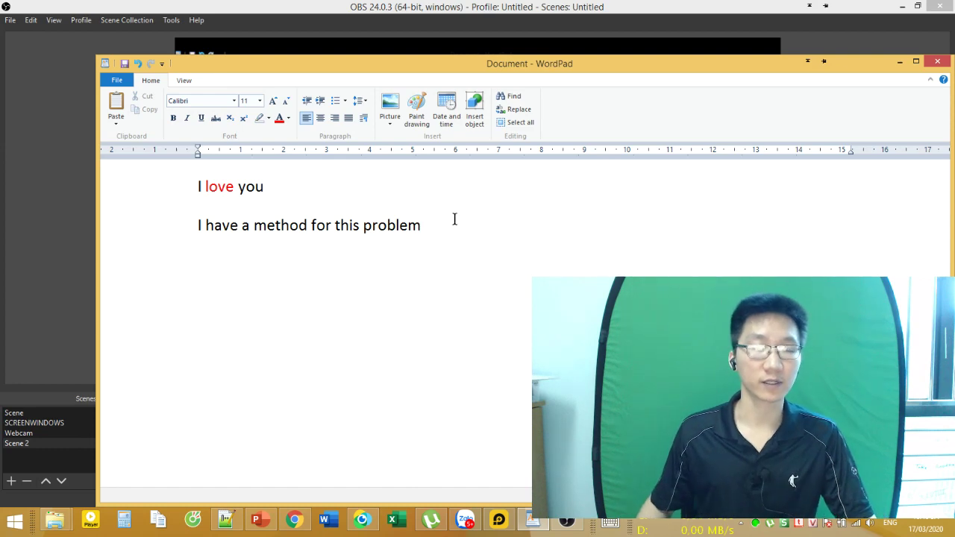
Colour the word 'problem' green, then bring OBS back to the front
{"action": "double_click", "coordinate": [381, 225]}
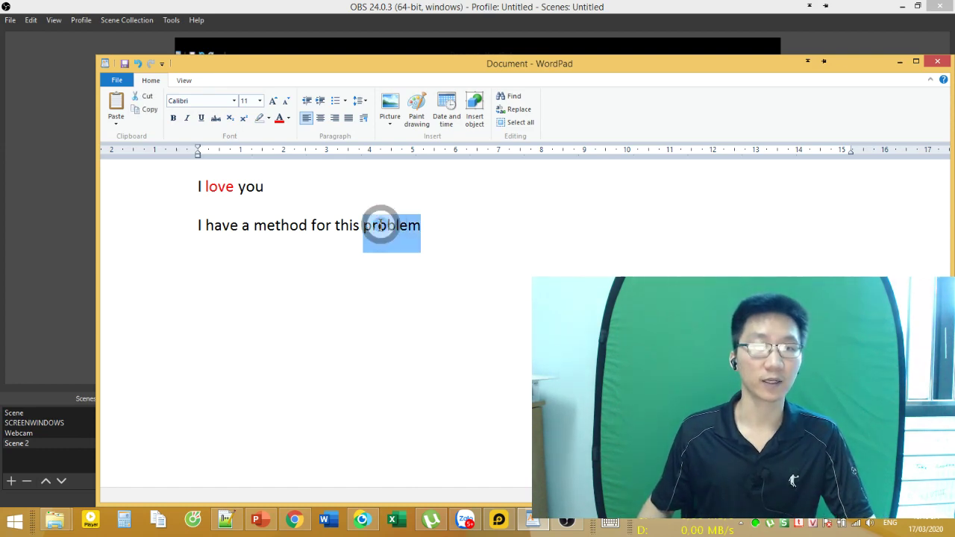
{"action": "left_click", "coordinate": [286, 279]}
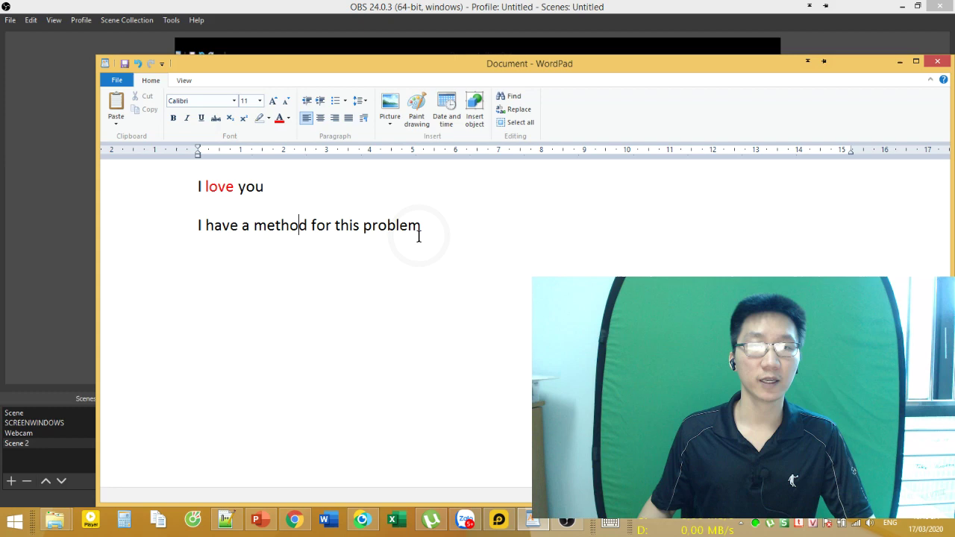
{"action": "double_click", "coordinate": [398, 227]}
{"action": "left_click", "coordinate": [279, 118]}
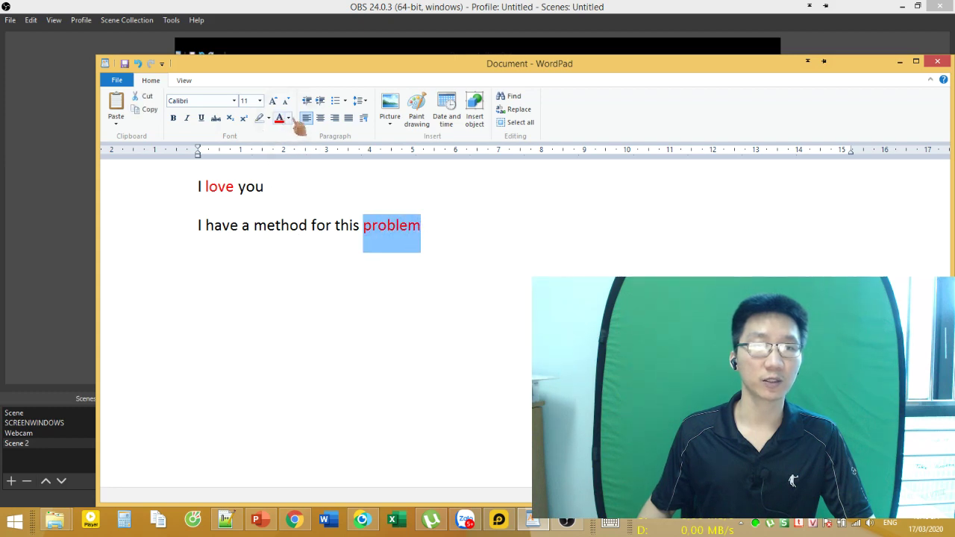
{"action": "left_click", "coordinate": [288, 117]}
{"action": "left_click", "coordinate": [251, 187]}
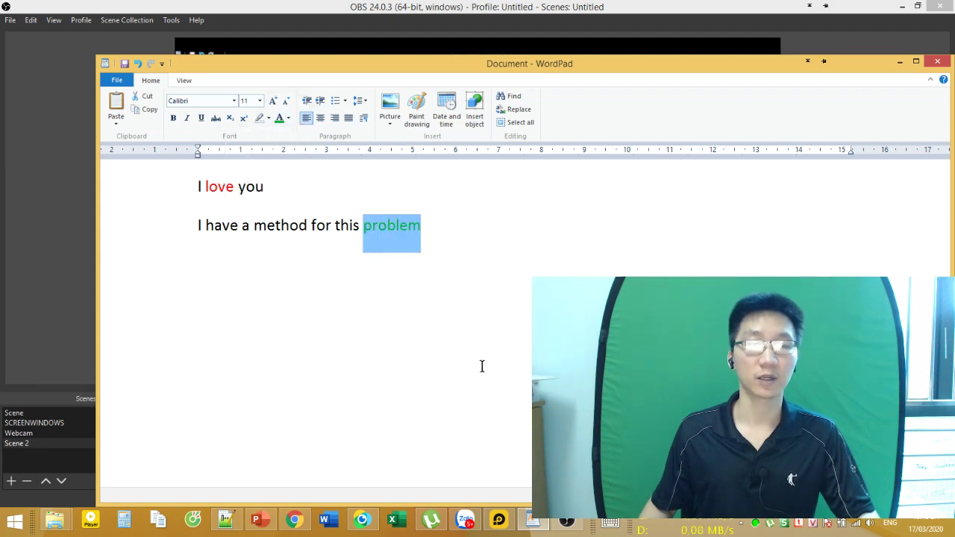
{"action": "left_click", "coordinate": [482, 365]}
{"action": "left_click", "coordinate": [568, 521]}
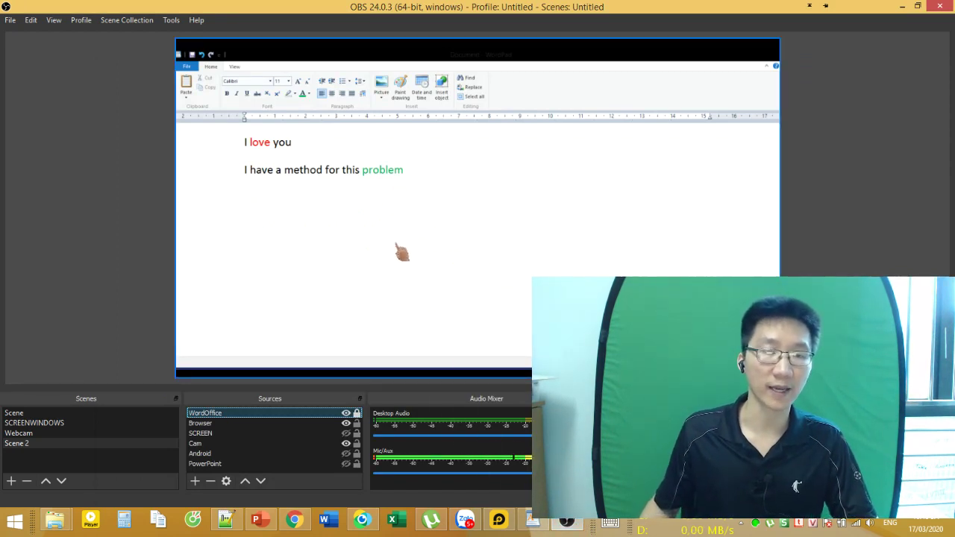
Launch Microsoft Word from the taskbar to its Home start page
{"action": "left_click", "coordinate": [334, 522]}
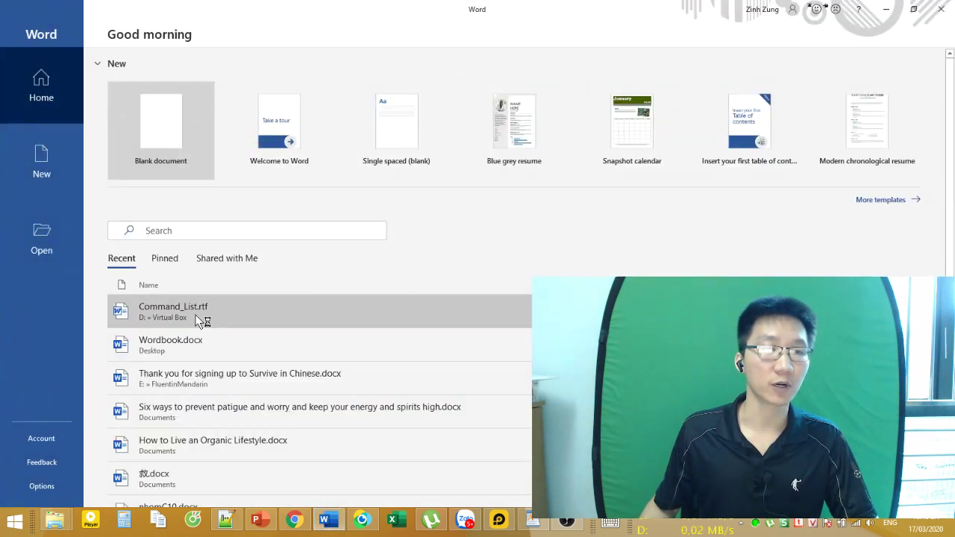
In a new blank Word document, type 'This is from word office', colour 'office' red, and select the line
{"action": "left_click", "coordinate": [165, 143]}
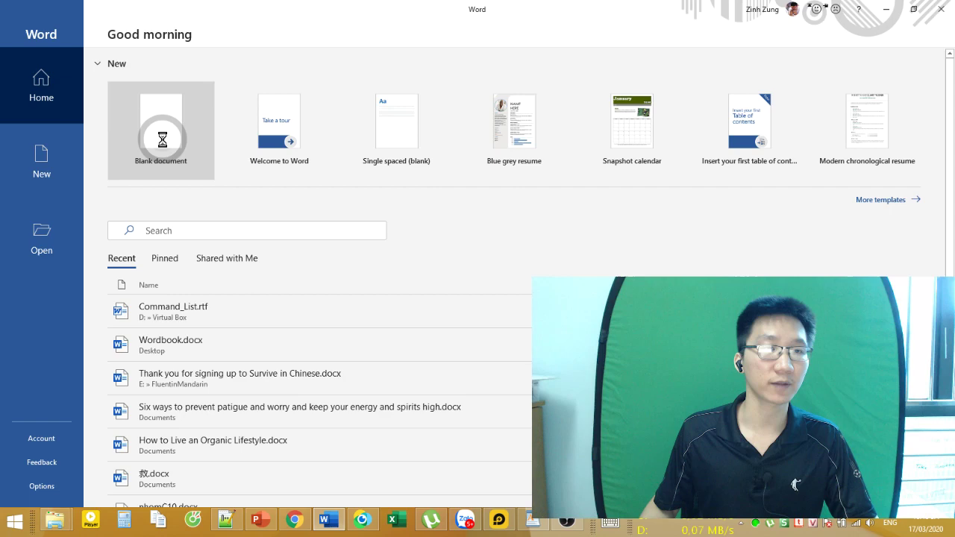
{"action": "type", "text": "This is from word office"}
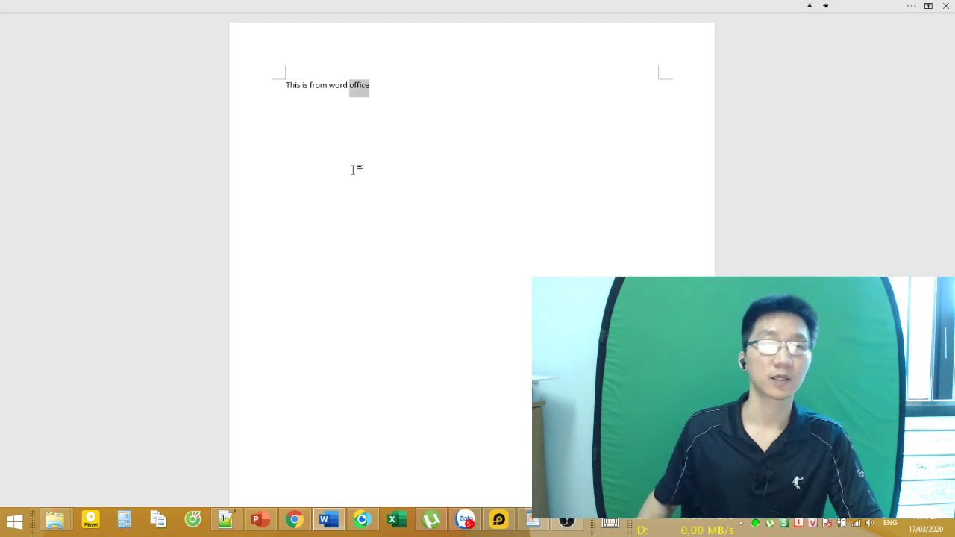
{"action": "left_click", "coordinate": [22, 20]}
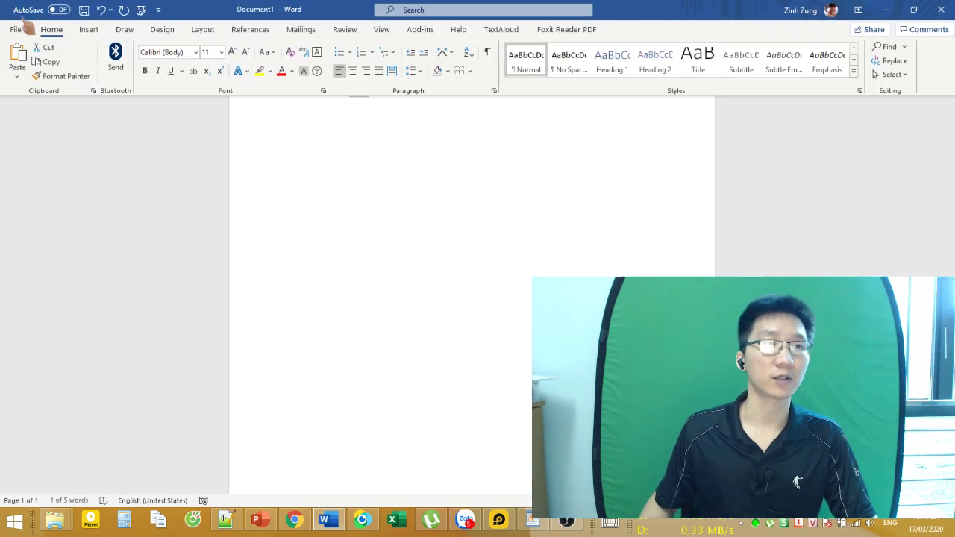
{"action": "left_click", "coordinate": [282, 73]}
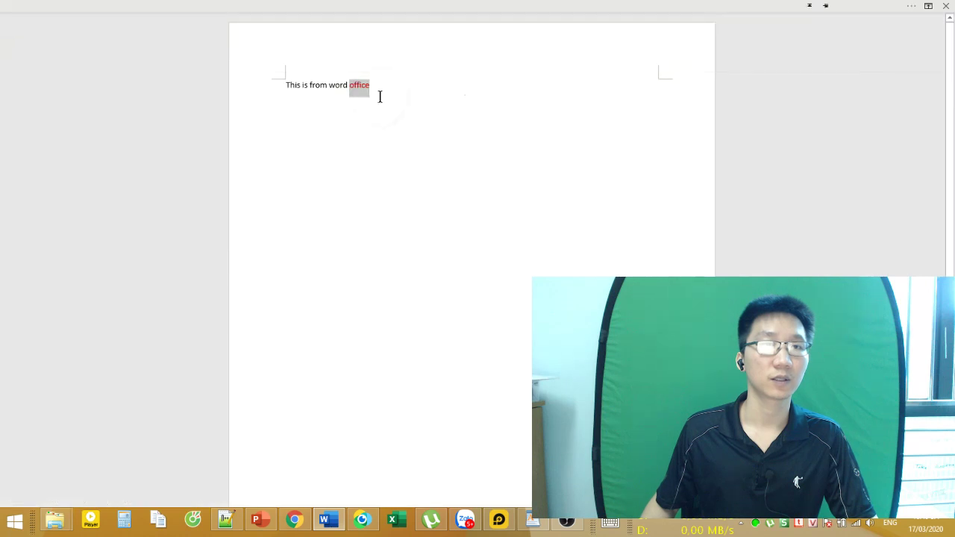
{"action": "left_click", "coordinate": [394, 91]}
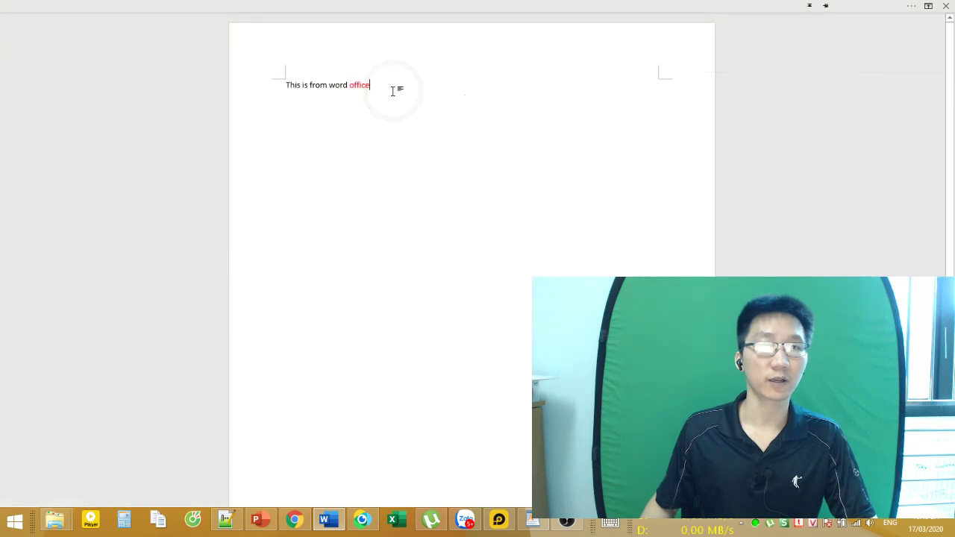
{"action": "left_click", "coordinate": [393, 91]}
{"action": "key", "text": "Return"}
{"action": "key", "text": "Return"}
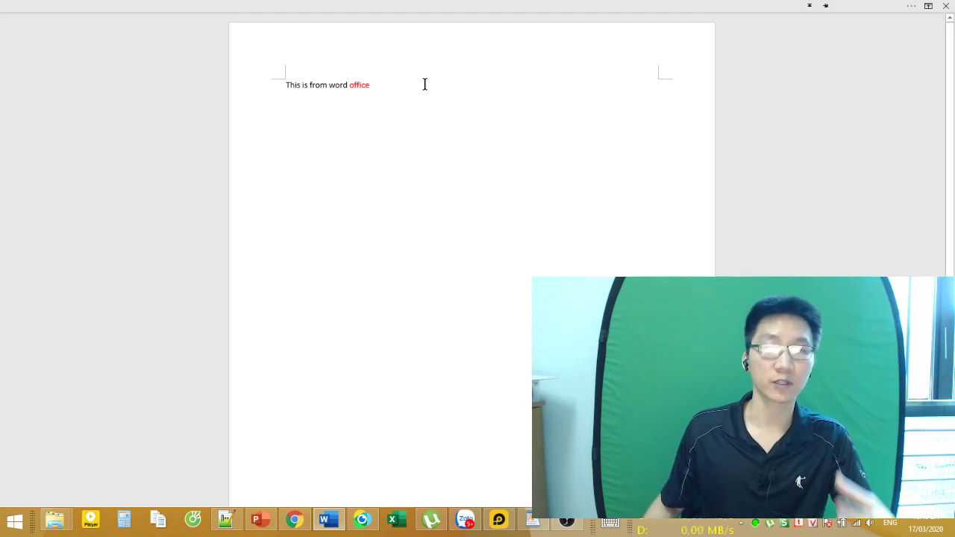
{"action": "left_click_drag", "start_coordinate": [386, 87], "coordinate": [285, 85]}
{"action": "key", "text": "ctrl+c"}
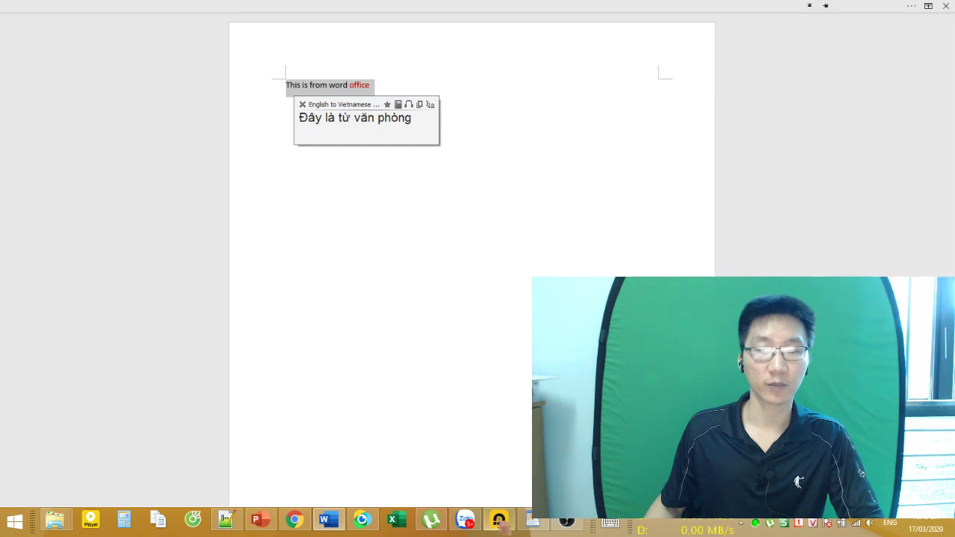
Paste the Word line into WordPad with red 'office' and check it in OBS's preview
{"action": "left_click", "coordinate": [533, 521]}
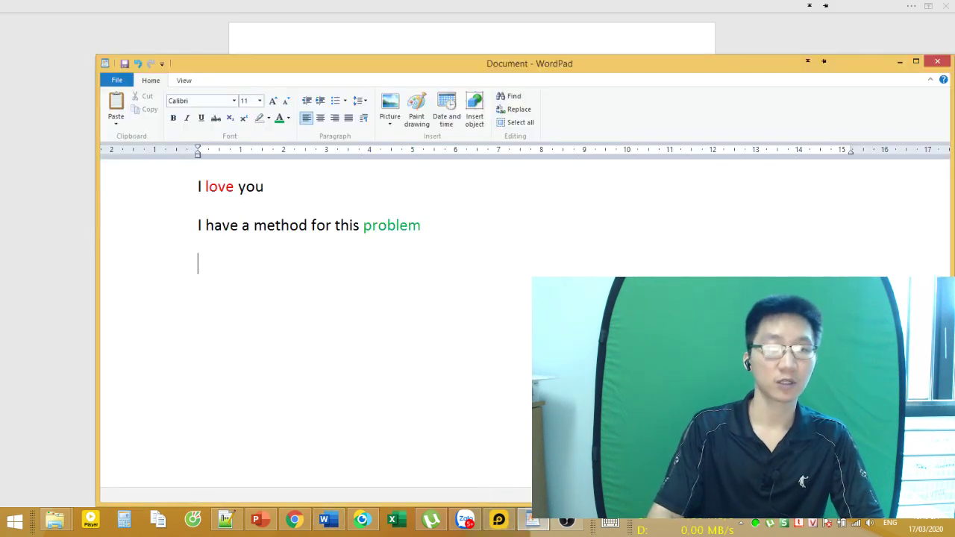
{"action": "key", "text": "ctrl+v"}
{"action": "left_click", "coordinate": [565, 520]}
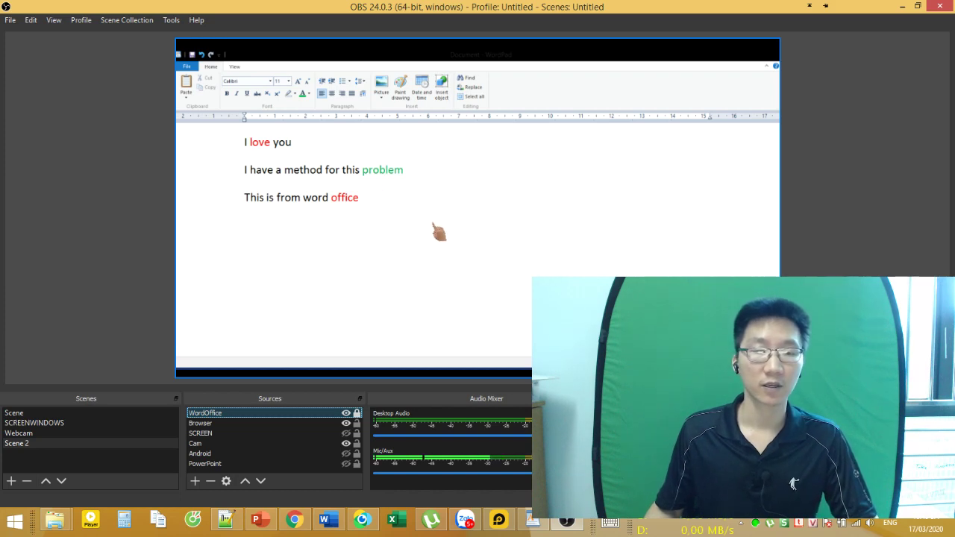
Bring the Word document with 'This is from word office' to the front, covering OBS
{"action": "left_click", "coordinate": [326, 520]}
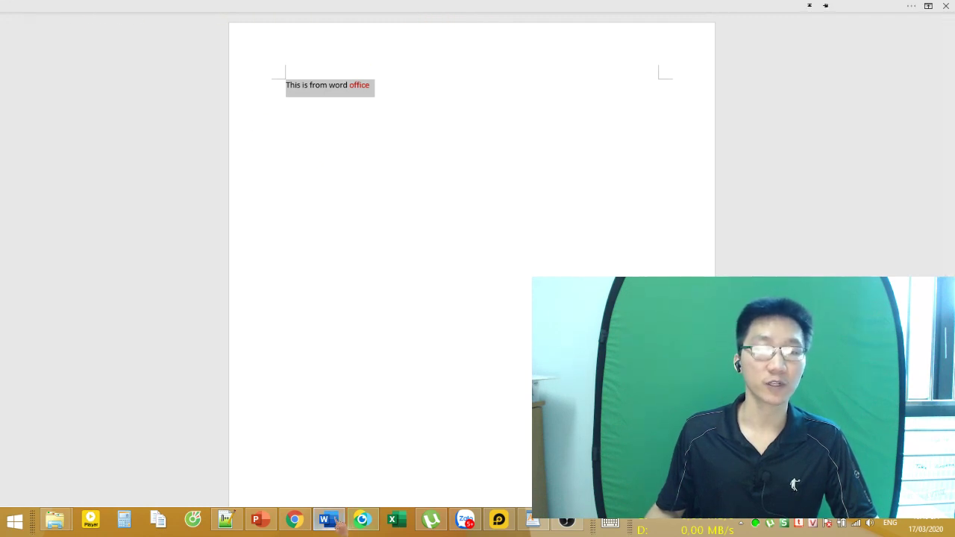
{"action": "mouse_move", "coordinate": [347, 522]}
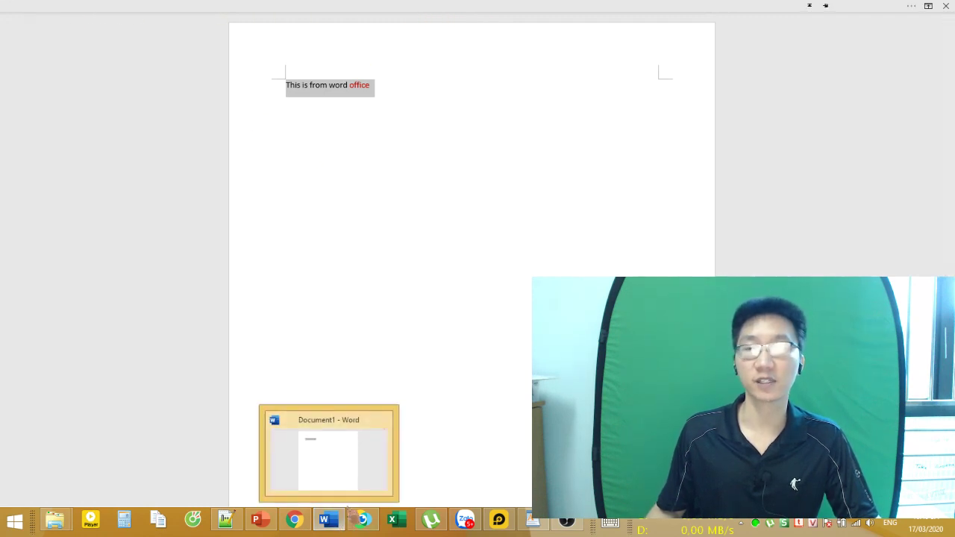
{"action": "mouse_move", "coordinate": [574, 523]}
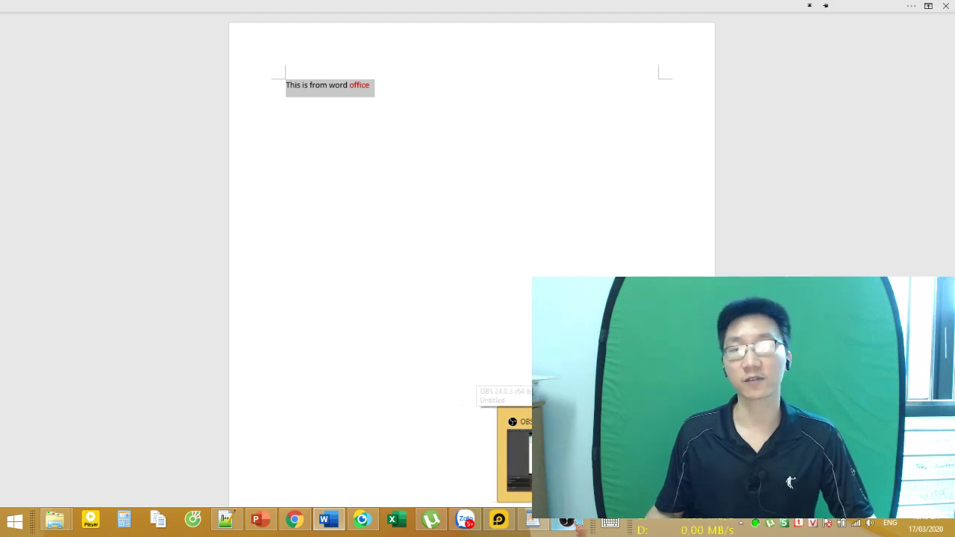